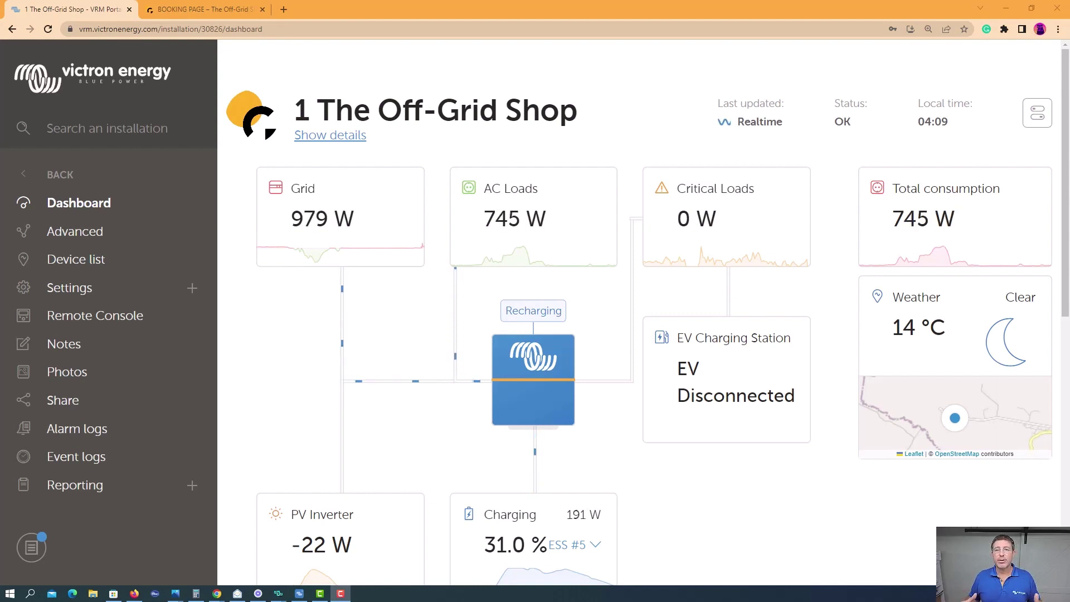
# Glance at the booking calendar, return to the dashboard, then minimize Chrome for VictronConnect
pyautogui.click(208, 10)
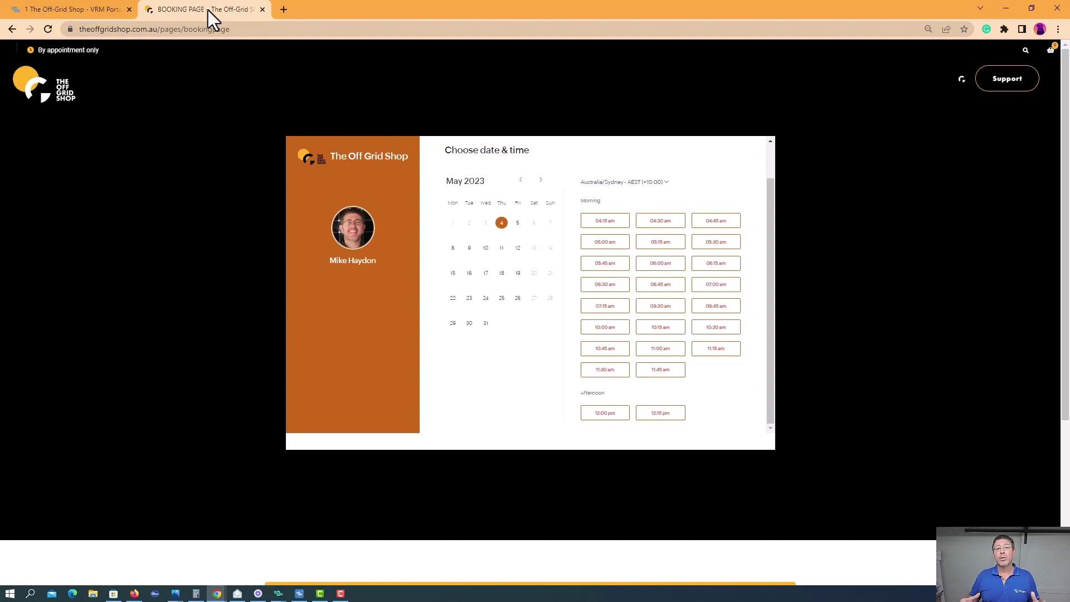
pyautogui.hotkey('ctrl', '1')
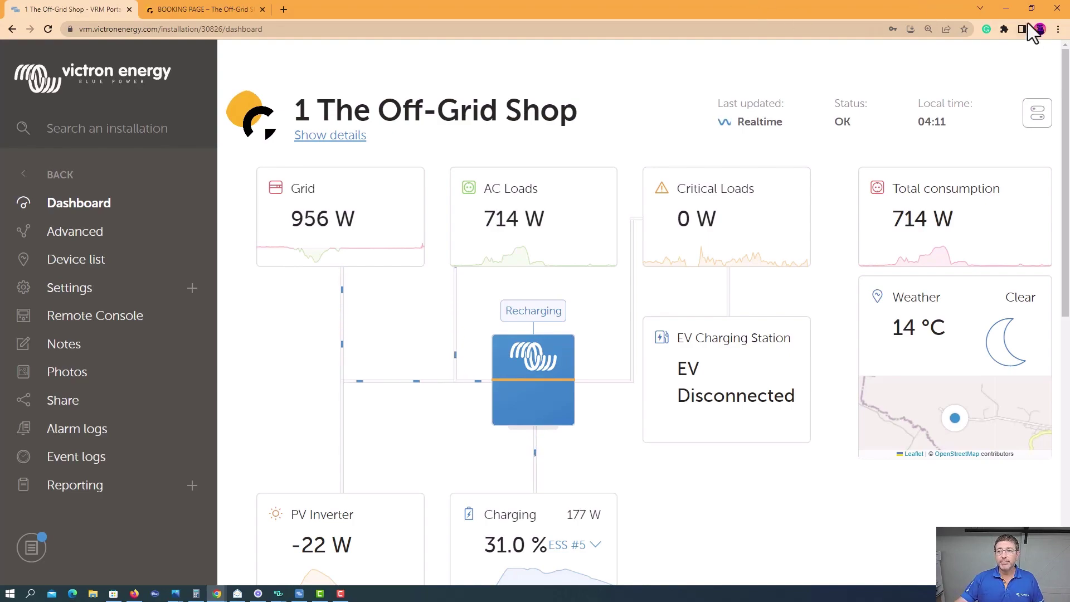
pyautogui.click(1011, 10)
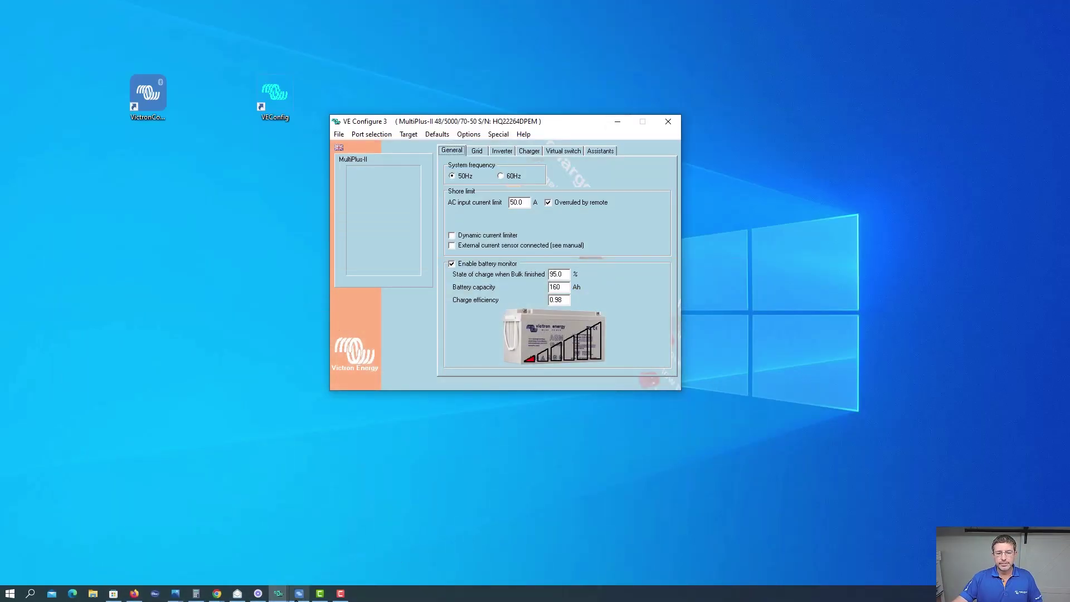
pyautogui.click(301, 594)
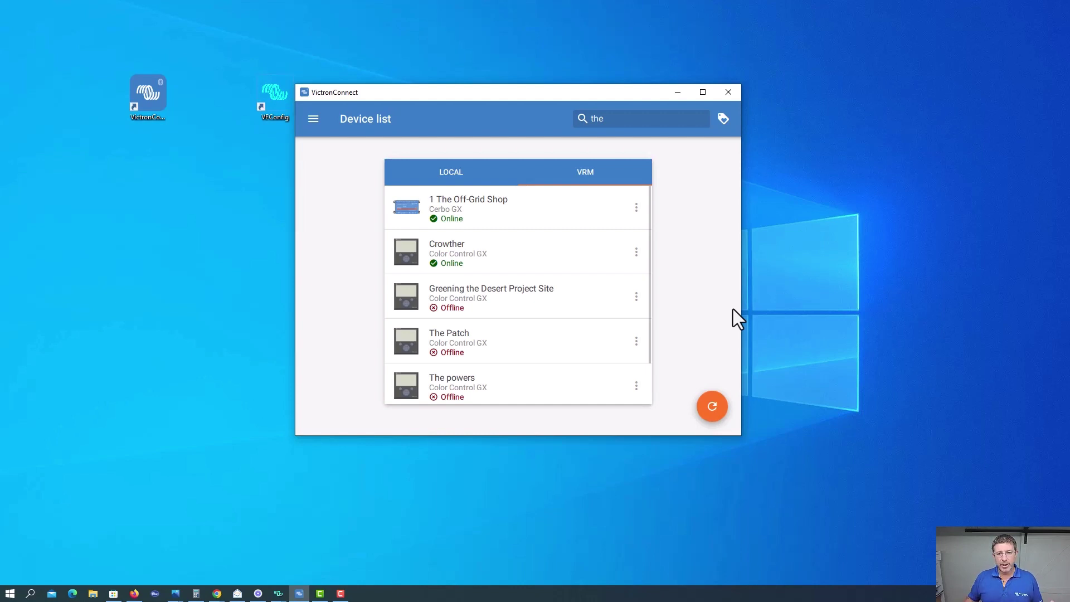
# Connect remotely to Crowther, dismiss the DBUS-MQTT error, and view the SmartSolar MPPT 150/100 status
pyautogui.click(524, 212)
pyautogui.click(314, 118)
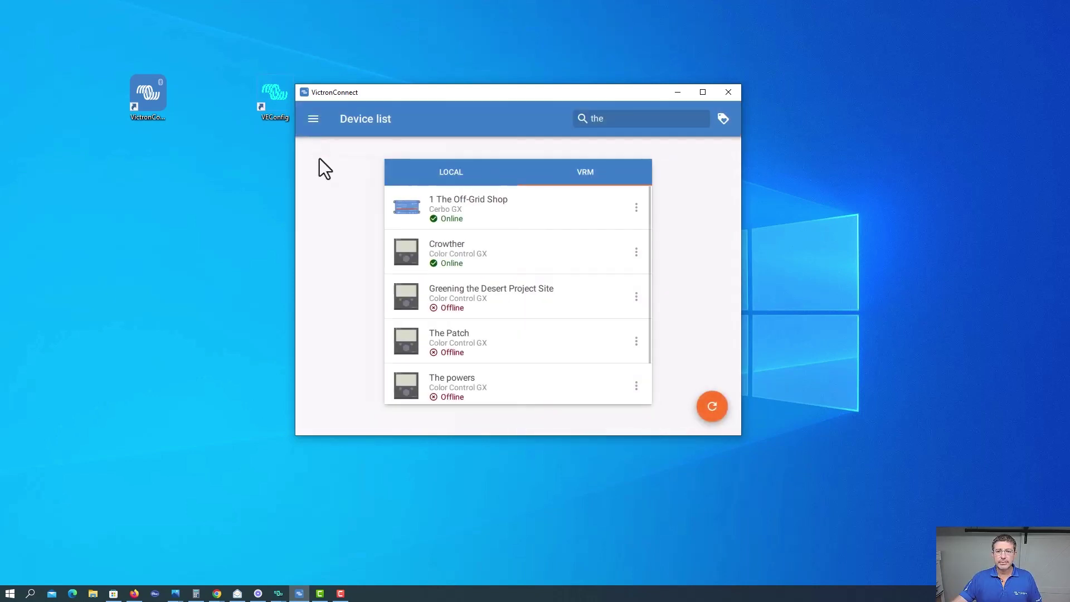
pyautogui.click(477, 252)
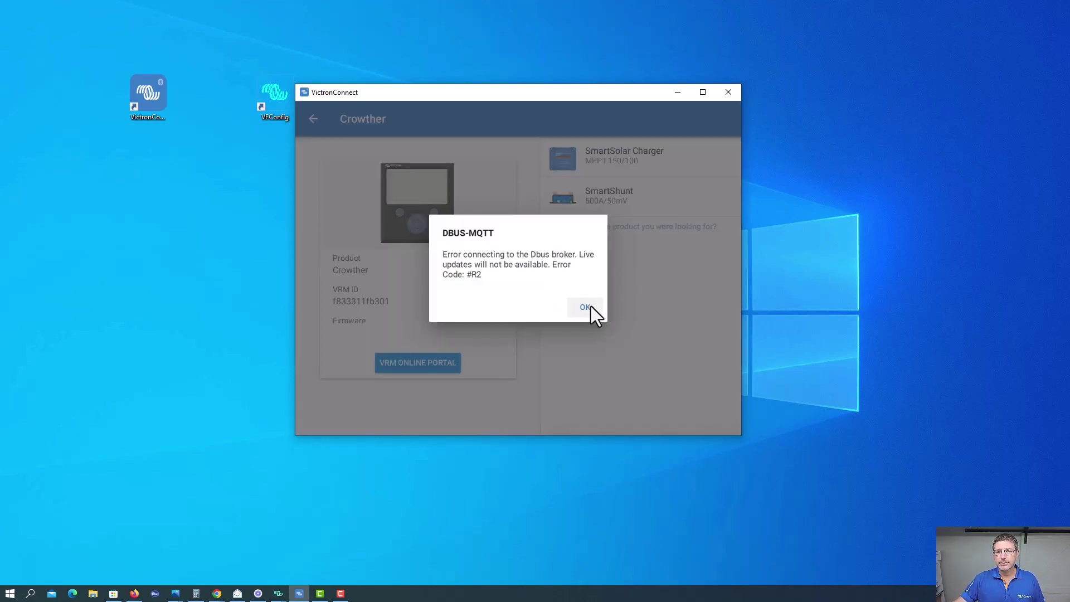
pyautogui.click(591, 306)
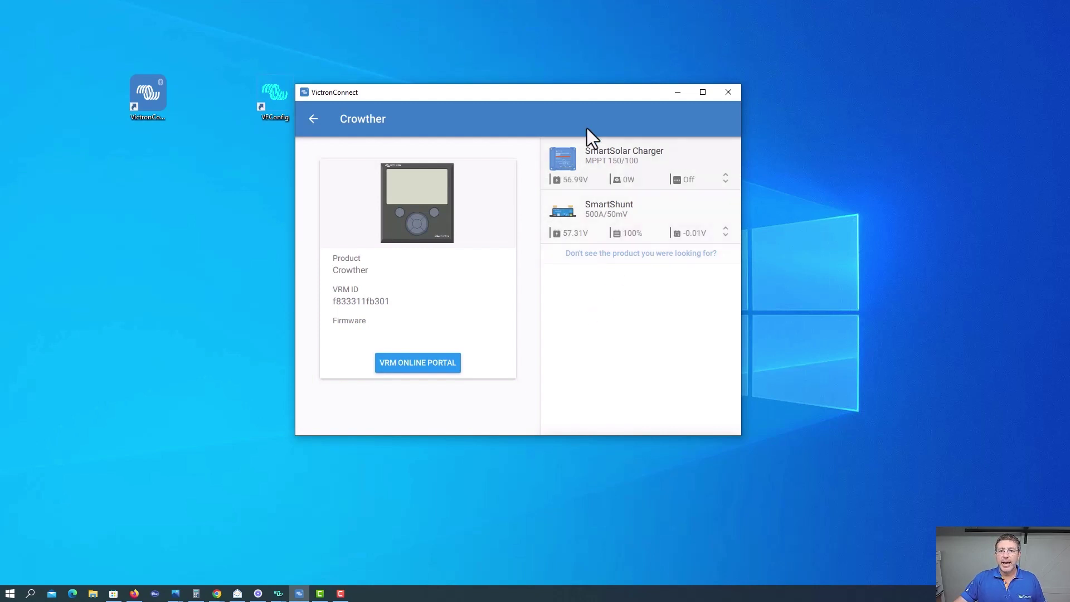
pyautogui.click(610, 169)
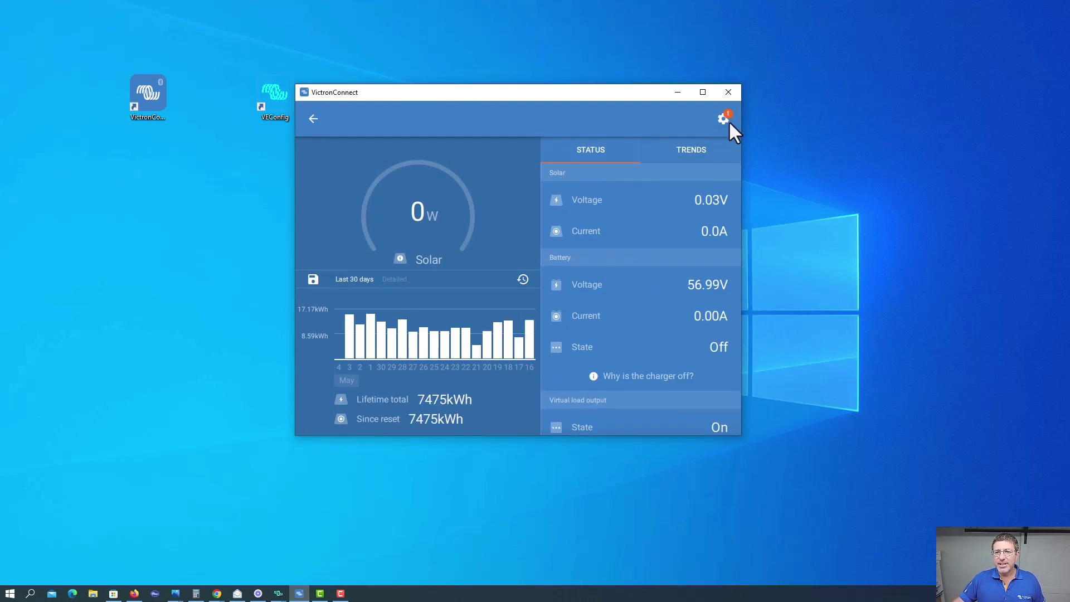
# Review the charger's battery settings: 48V, 100A max charge, 57.60V absorption and float
pyautogui.click(725, 118)
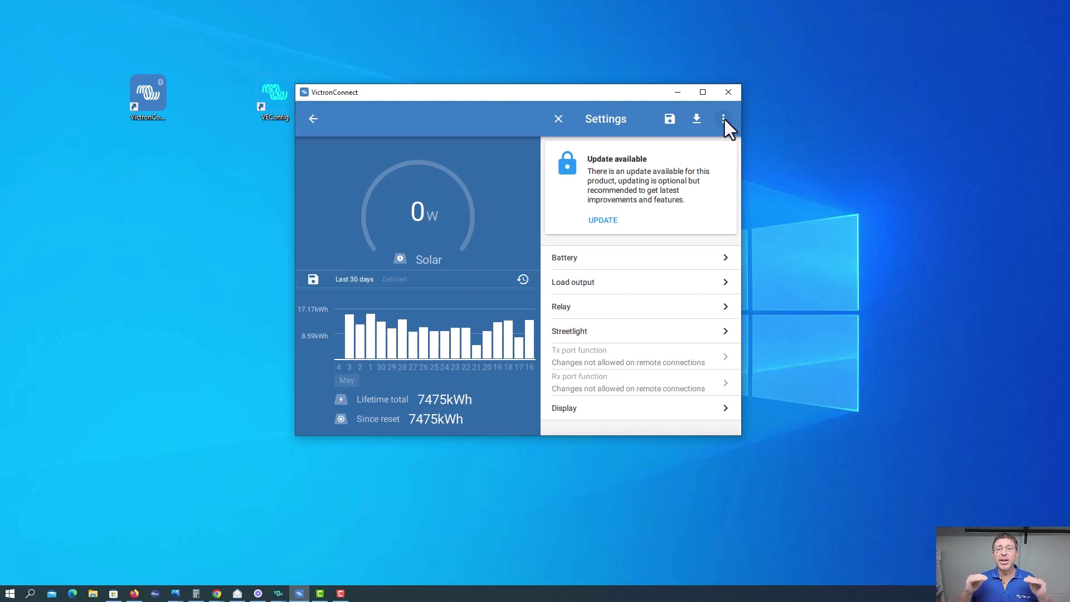
pyautogui.click(616, 260)
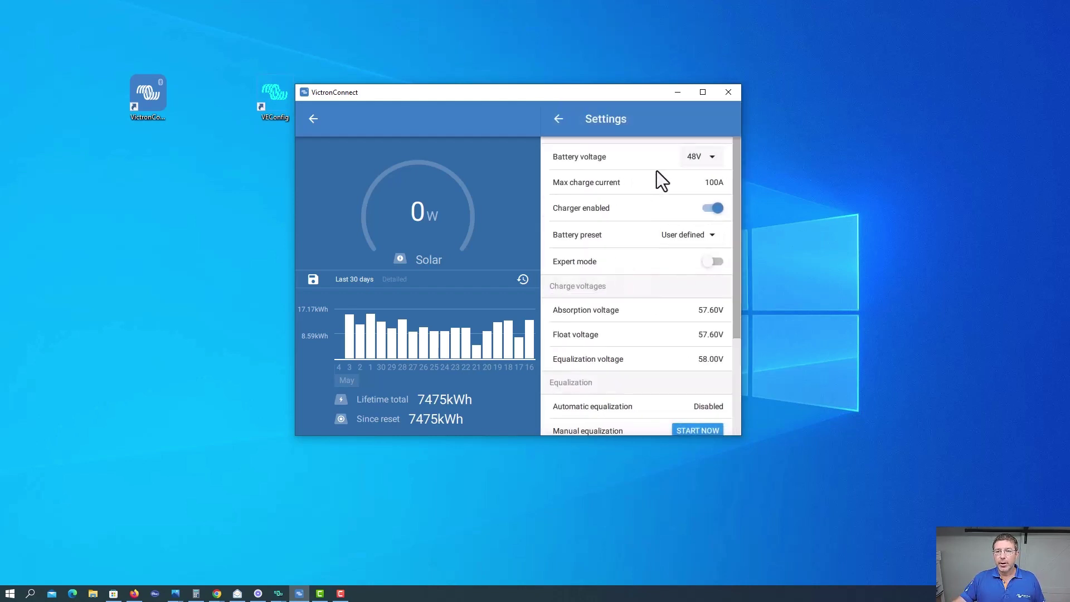
pyautogui.scroll(-3, 663, 349)
pyautogui.scroll(3, 670, 376)
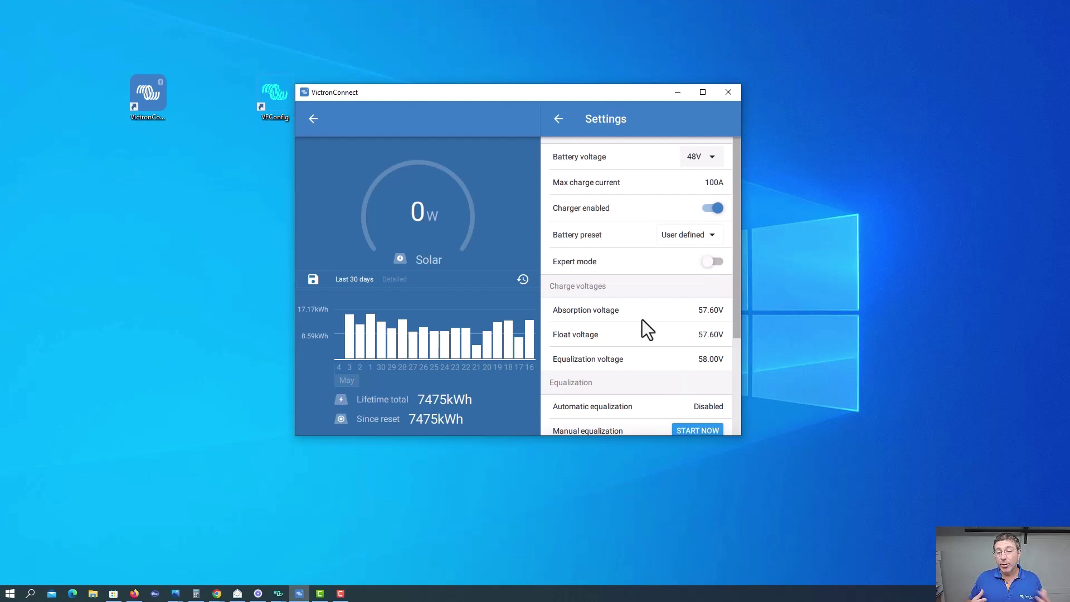
# Leave the charger settings and bring Chrome's VRM dashboard for 1 The Off-Grid Shop forward
pyautogui.click(313, 119)
pyautogui.click(217, 593)
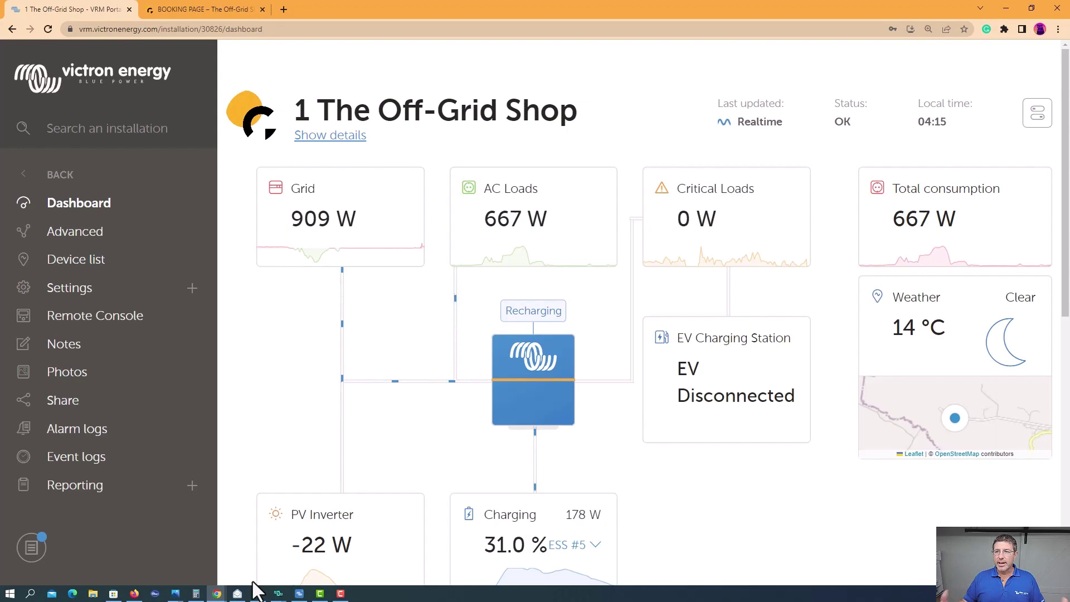
# Change the Historical data range from Yesterday to Last 7 days
pyautogui.moveTo(581, 262)
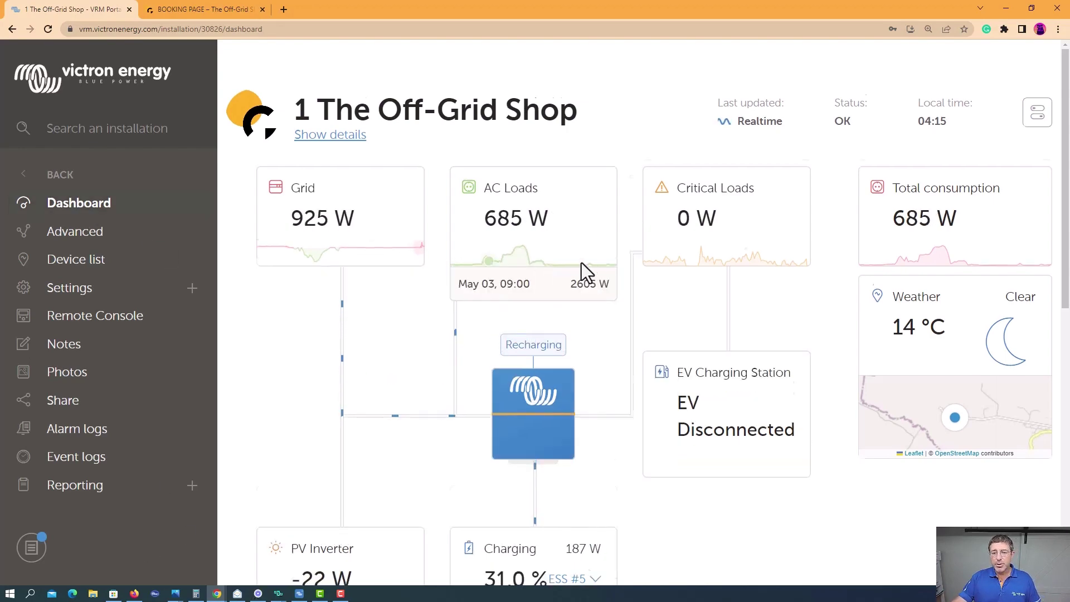
pyautogui.scroll(-10, 562, 340)
pyautogui.scroll(4, 609, 351)
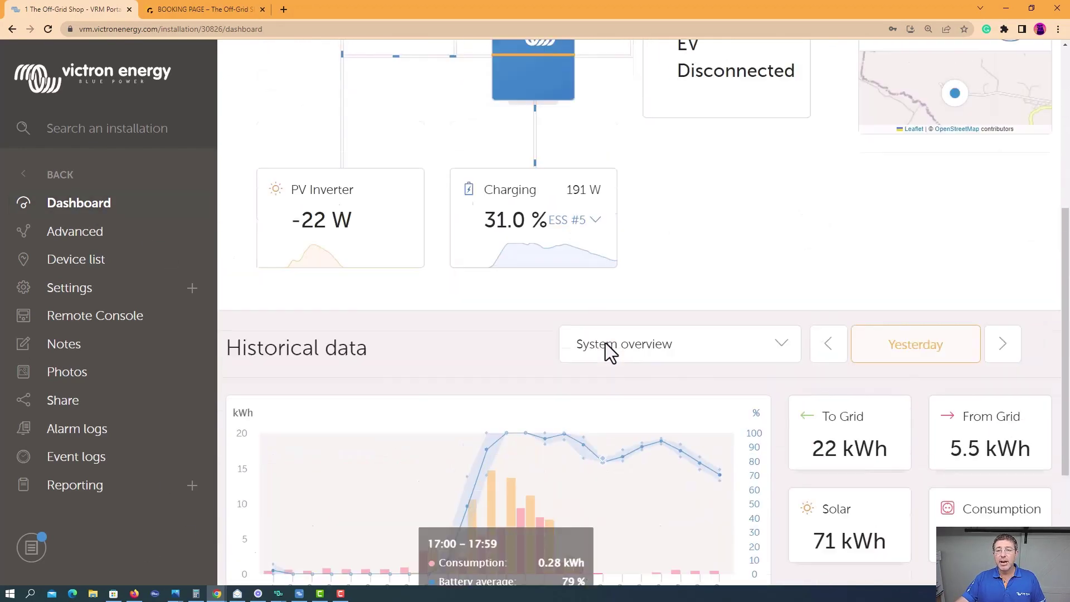
pyautogui.scroll(-4, 641, 395)
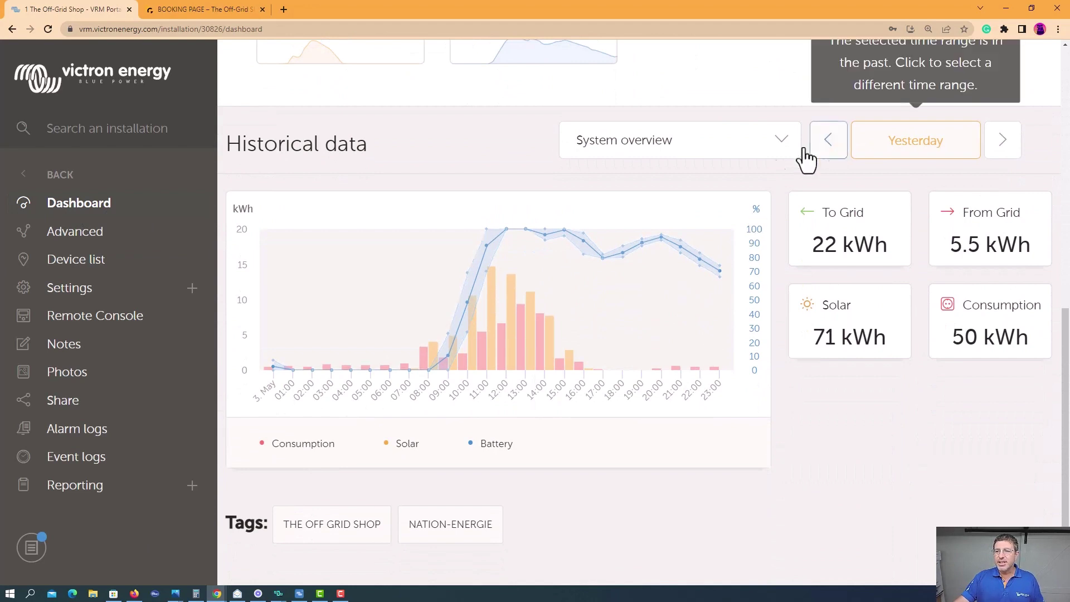
pyautogui.click(908, 153)
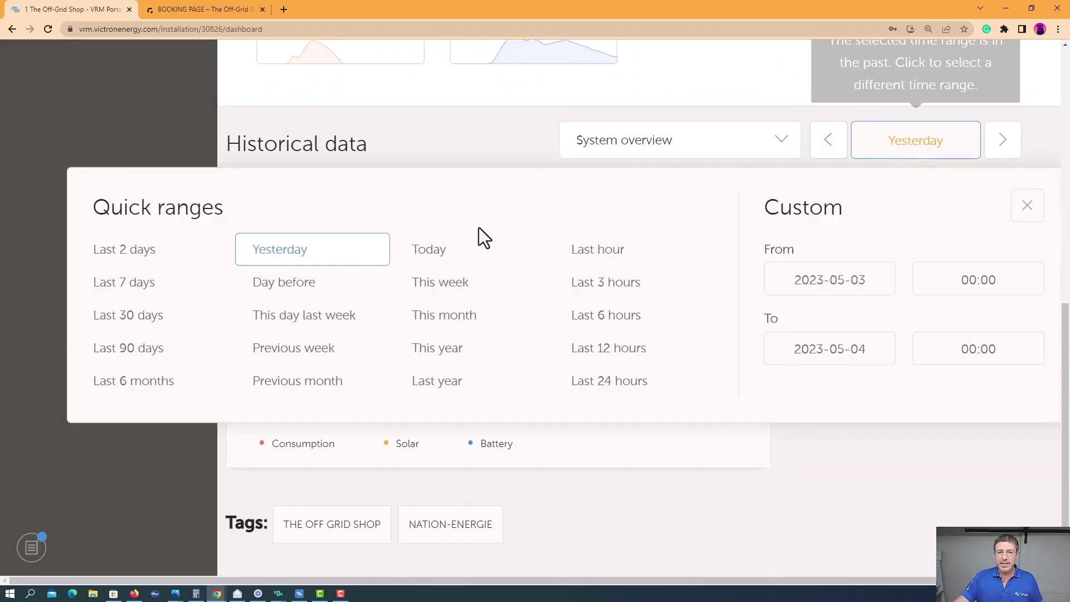
pyautogui.click(130, 286)
pyautogui.scroll(1, 841, 410)
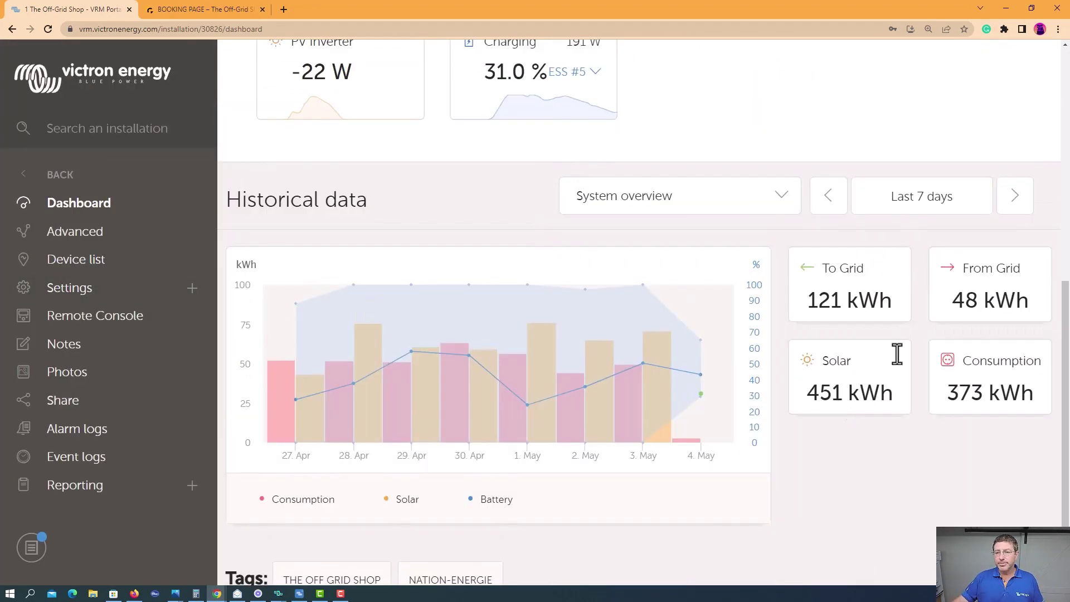
# Switch the System overview chart type to Consumption
pyautogui.click(774, 204)
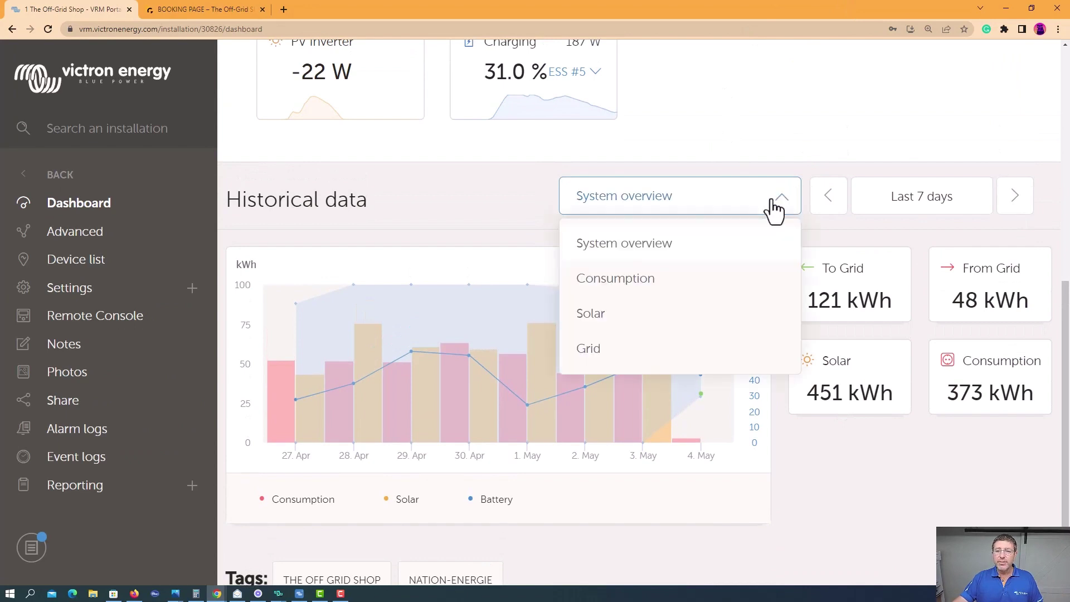
pyautogui.click(666, 283)
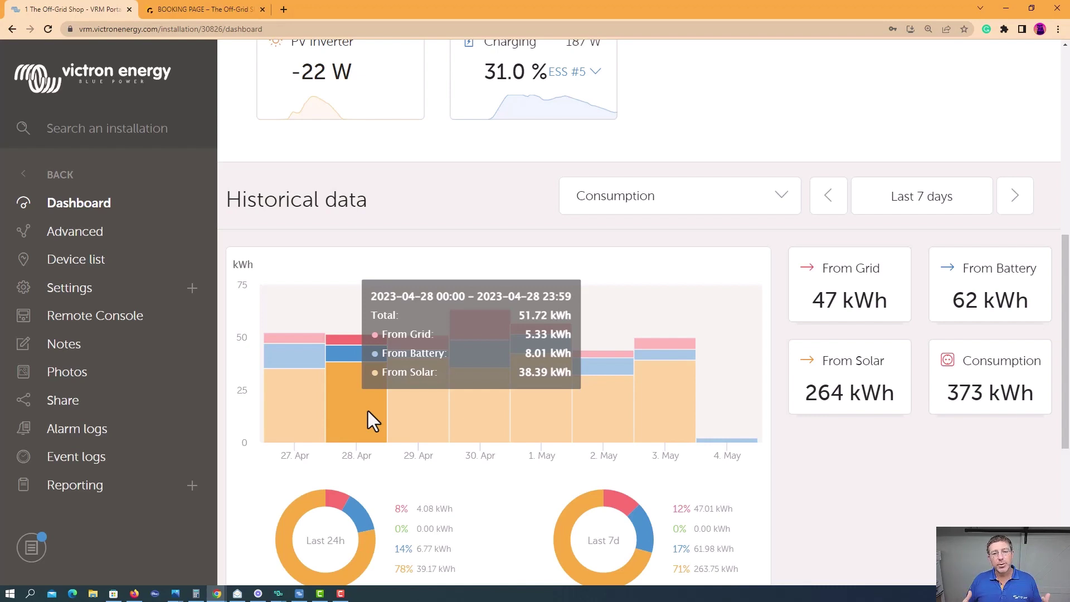
pyautogui.scroll(8, 402, 202)
pyautogui.scroll(-3, 225, 291)
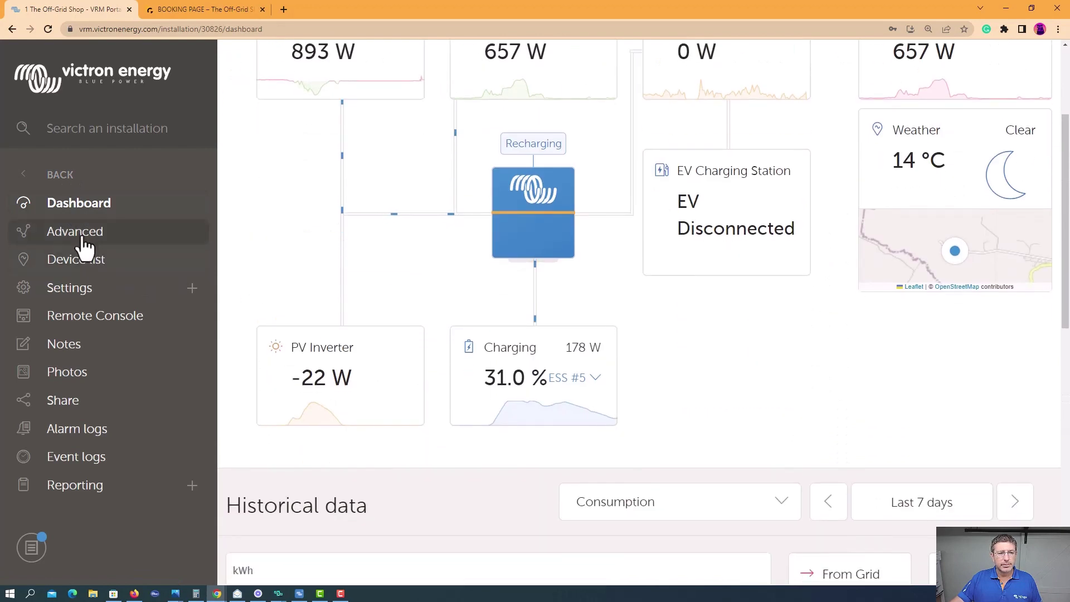
# Open the Advanced page and check which devices' widgets are displayed
pyautogui.click(83, 241)
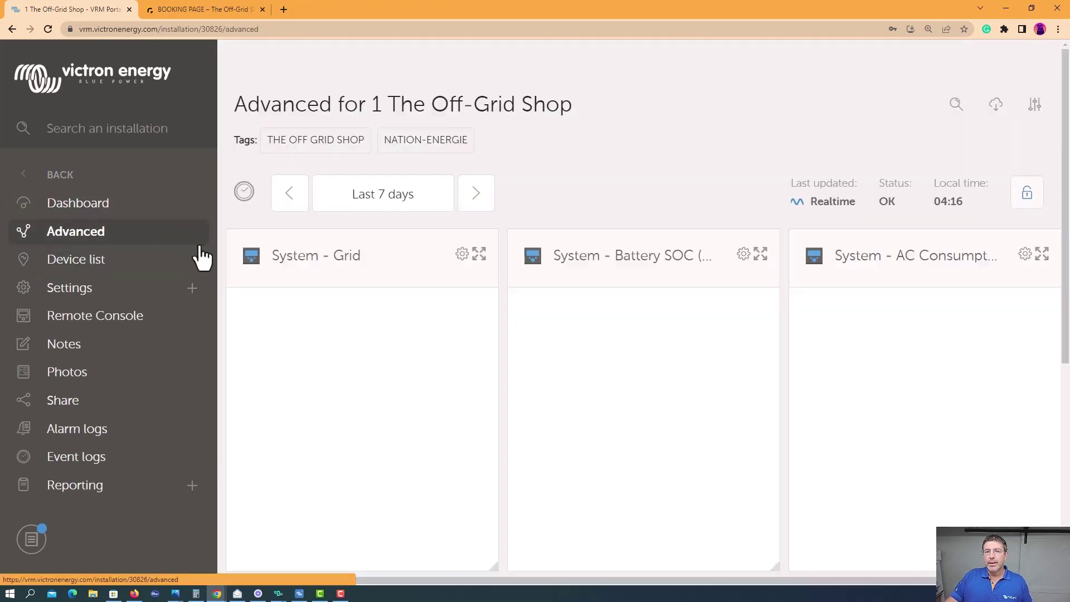
pyautogui.scroll(-2, 259, 267)
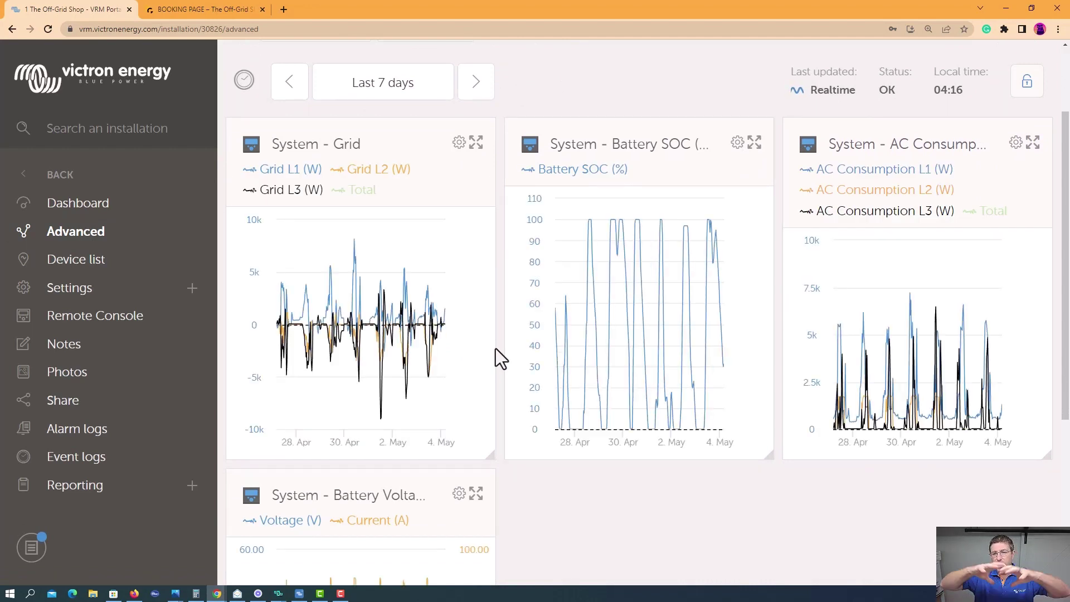
pyautogui.scroll(2, 548, 334)
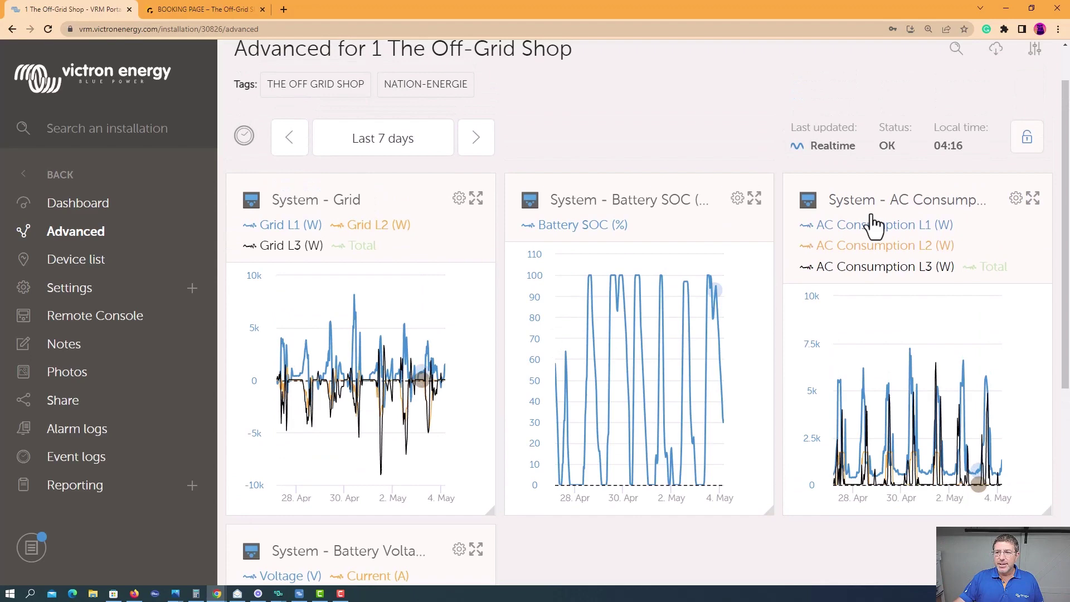
pyautogui.click(1032, 109)
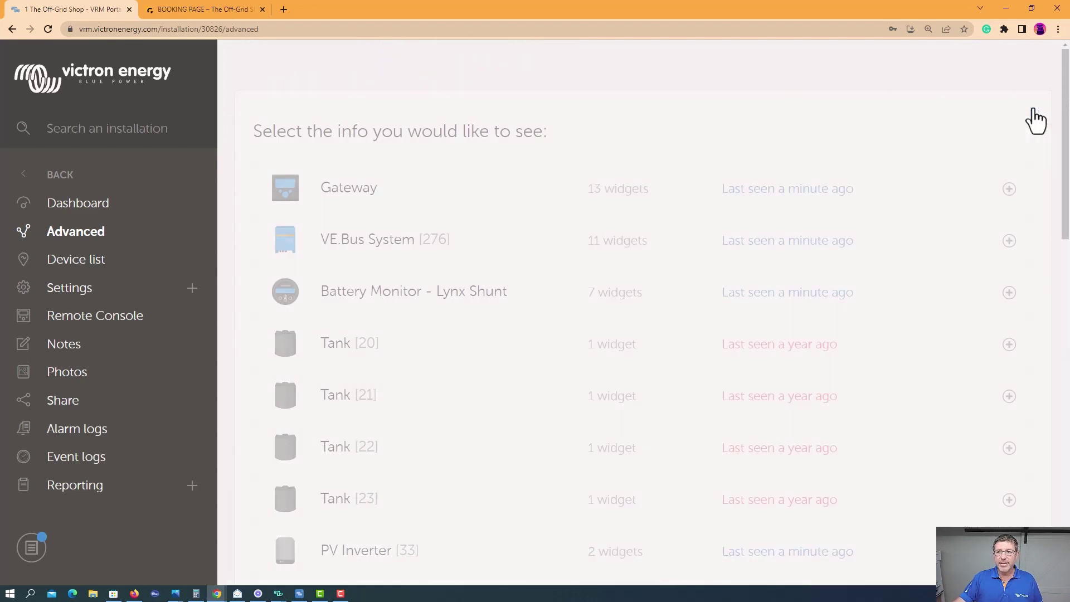
pyautogui.scroll(-1, 398, 258)
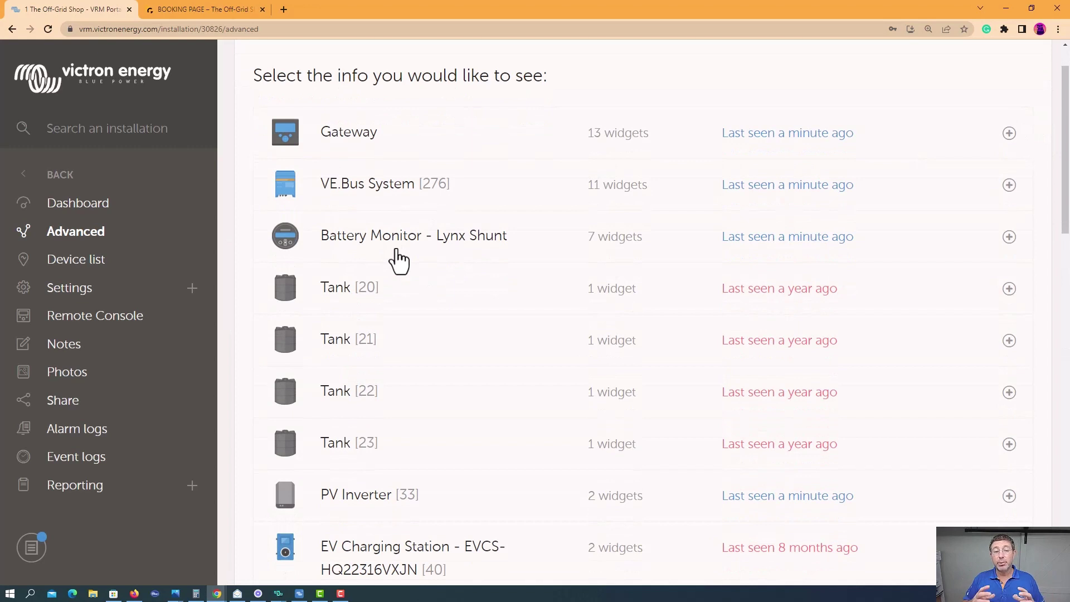
pyautogui.scroll(1, 574, 334)
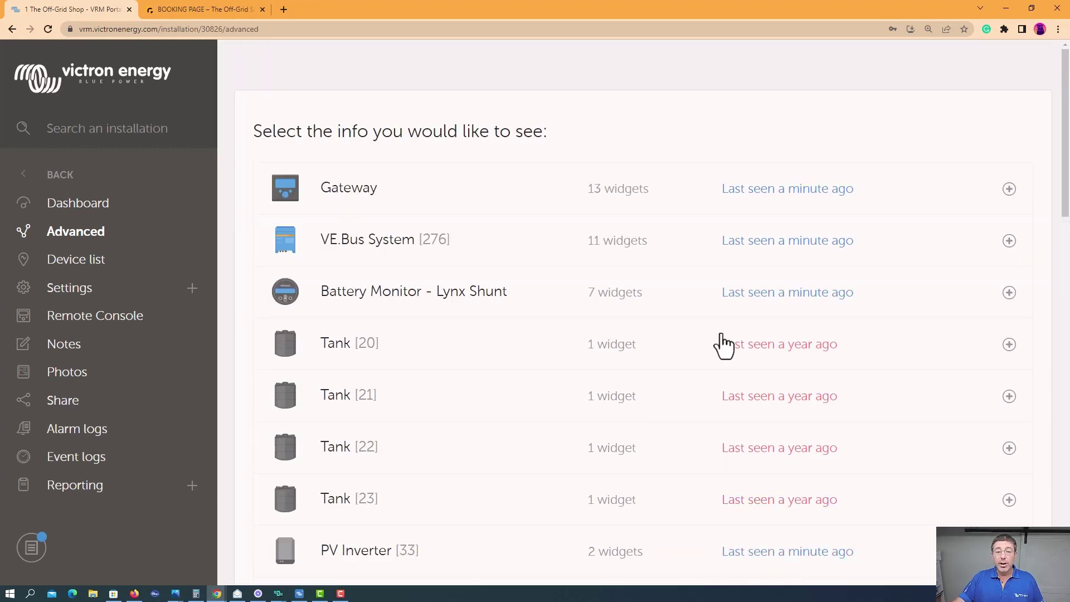
# Scroll through the Grid, Battery SOC and AC Consumption graphs, then open the Device list
pyautogui.scroll(-1, 585, 290)
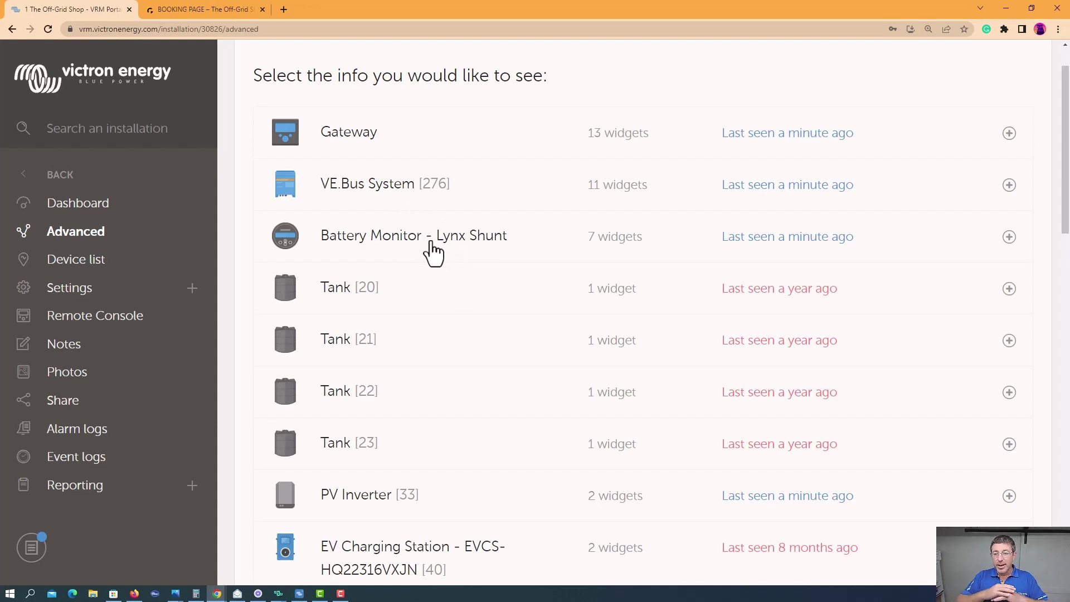
pyautogui.scroll(-2, 422, 287)
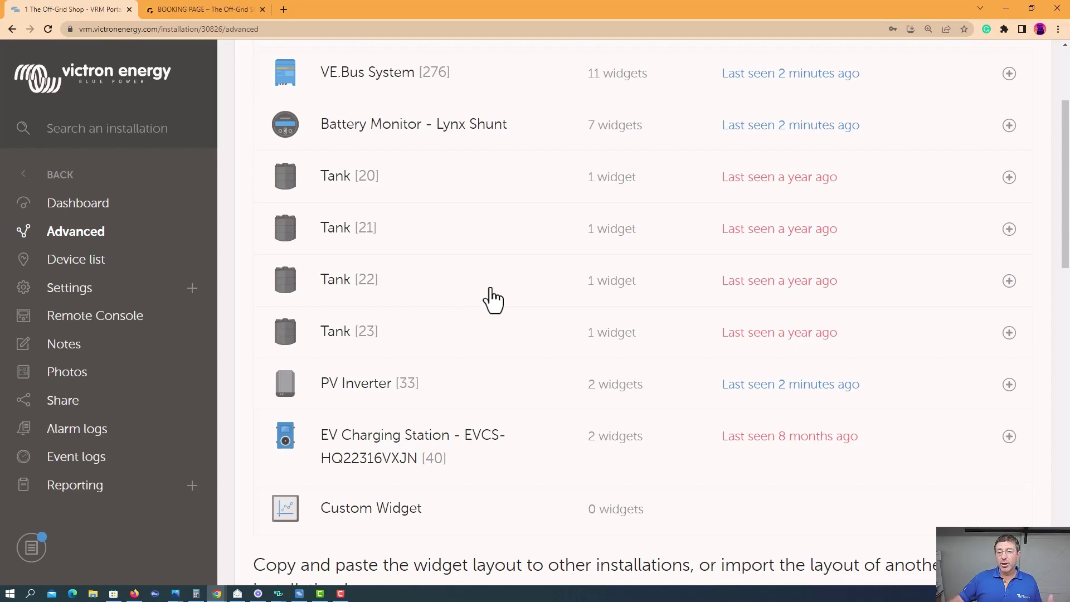
pyautogui.scroll(-15, 602, 201)
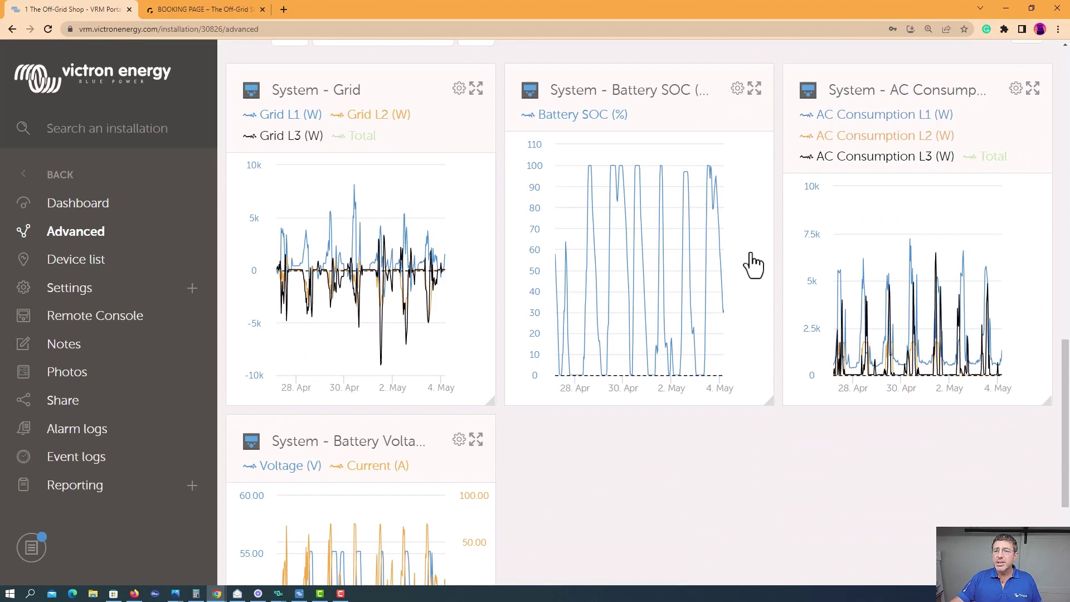
pyautogui.scroll(-2, 652, 446)
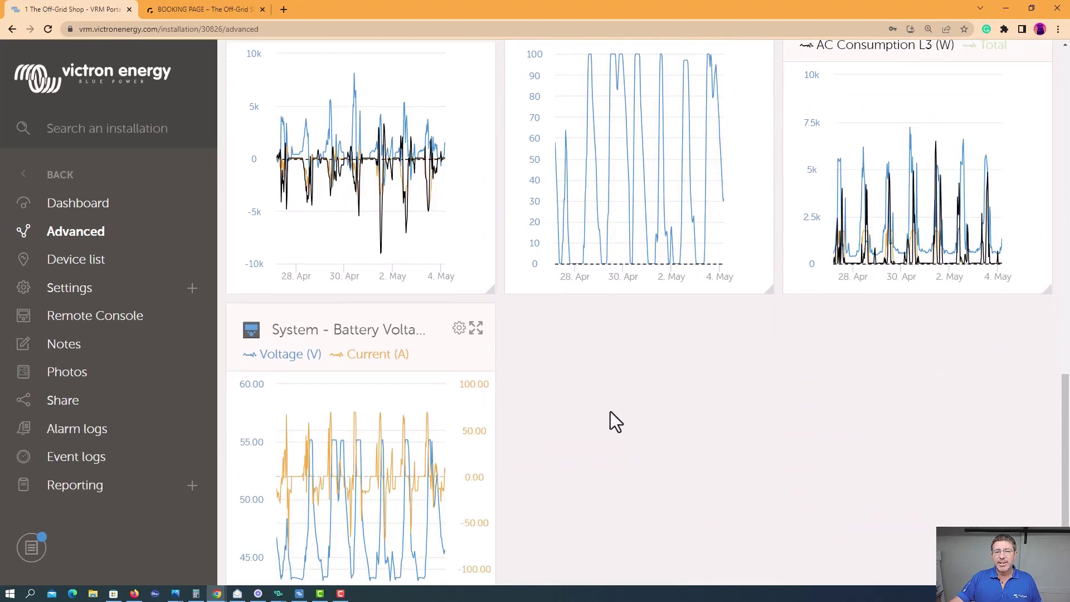
pyautogui.scroll(2, 610, 412)
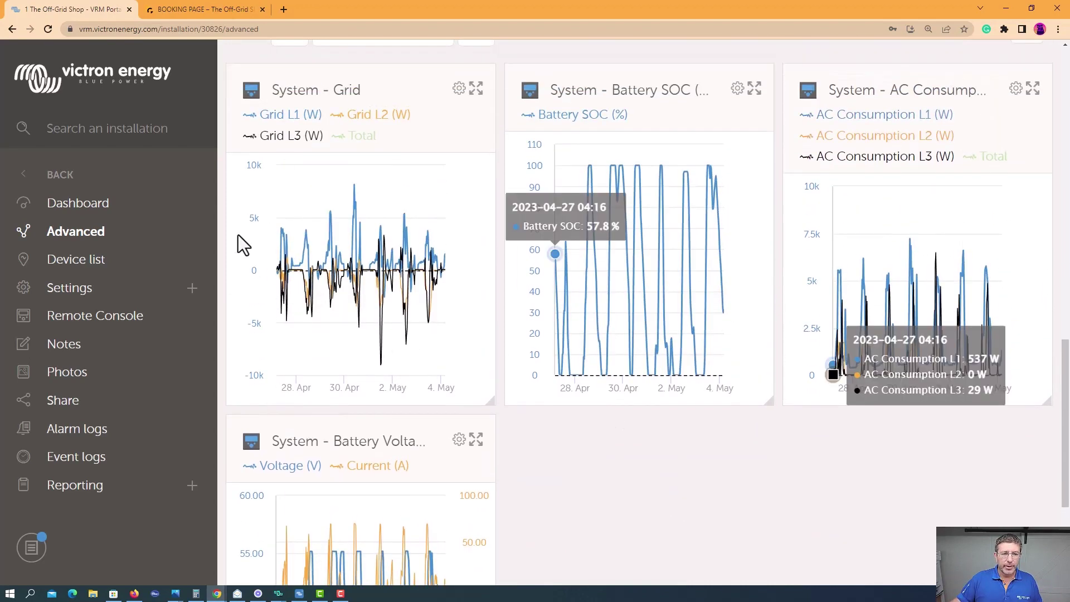
pyautogui.click(85, 260)
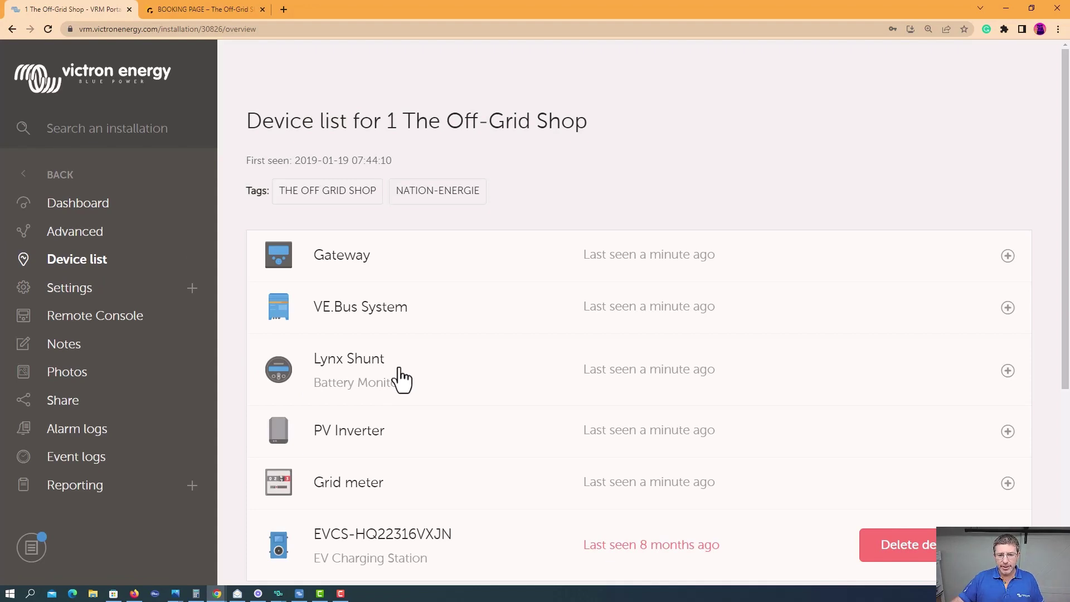
# Scroll past the EV Charging Station to the Remote VEConfigure and Firmware Update options
pyautogui.scroll(-5, 557, 384)
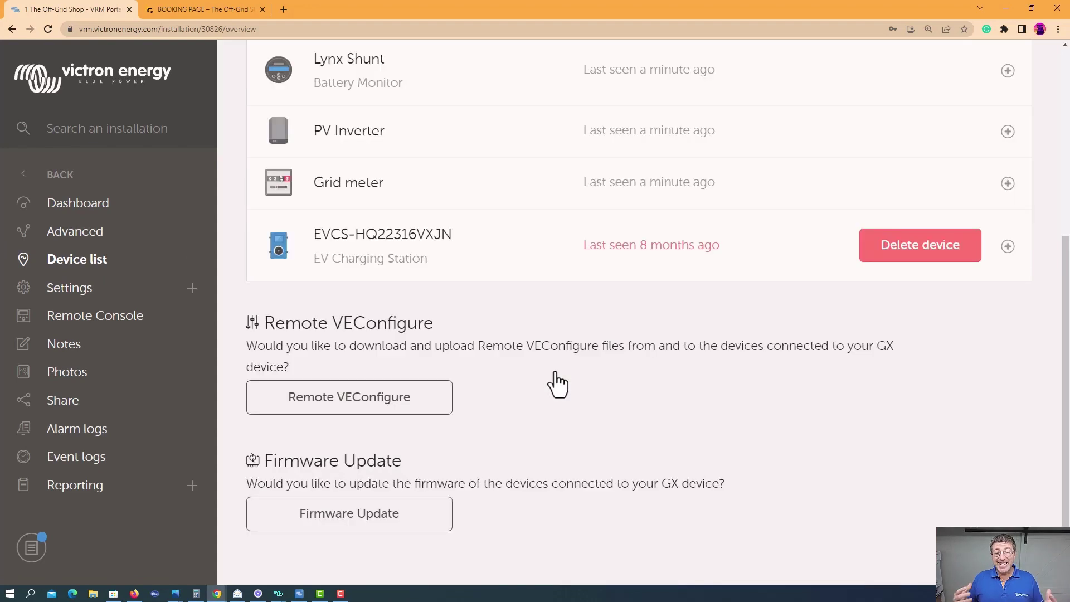
# Open Firmware Update and review the table: MultiPlus-II at v501 with v502 available
pyautogui.click(344, 518)
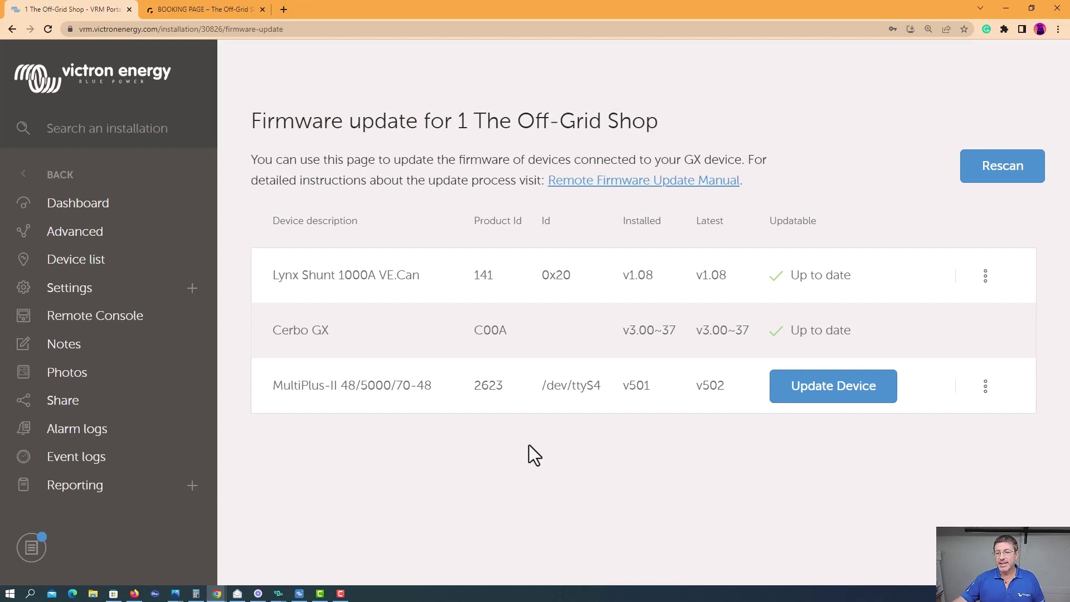
pyautogui.click(839, 383)
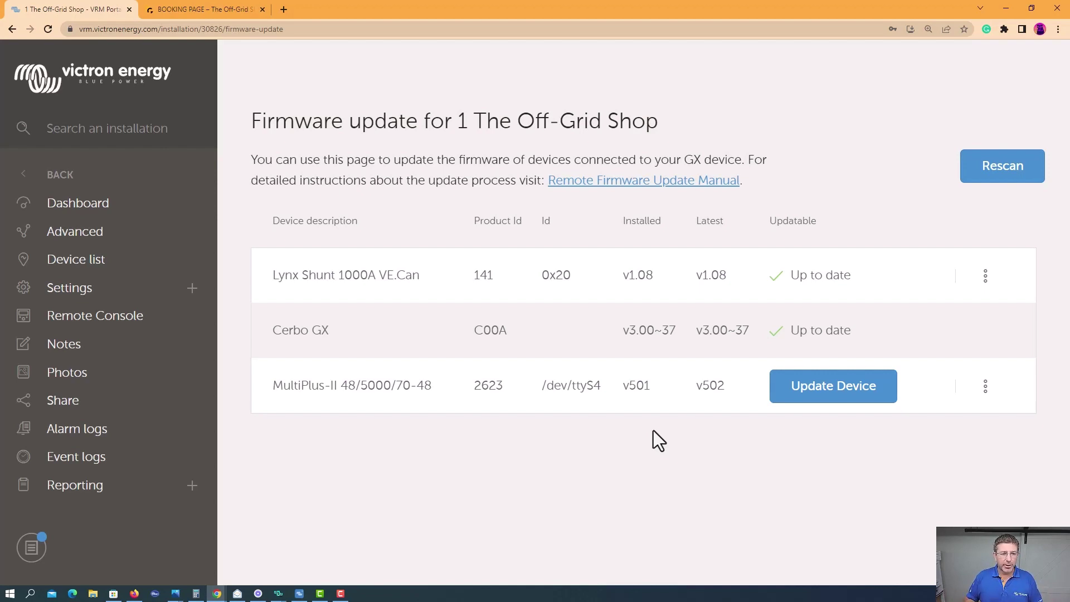
# Open Remote VEConfigure from the device list and bring VE Configure 3 forward
pyautogui.click(67, 262)
pyautogui.click(343, 306)
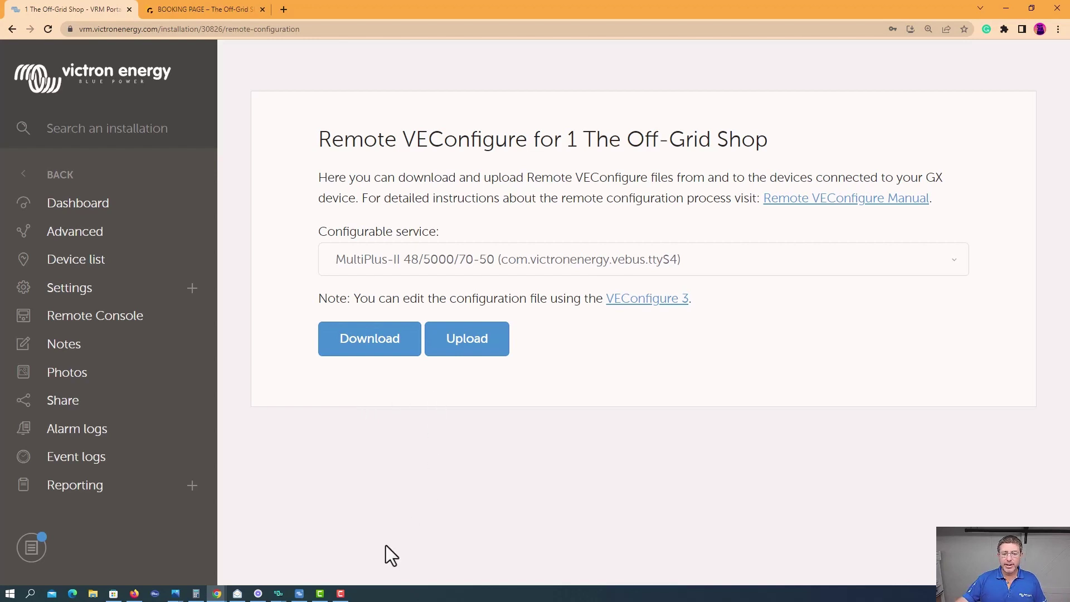
pyautogui.moveTo(279, 593)
pyautogui.click(244, 551)
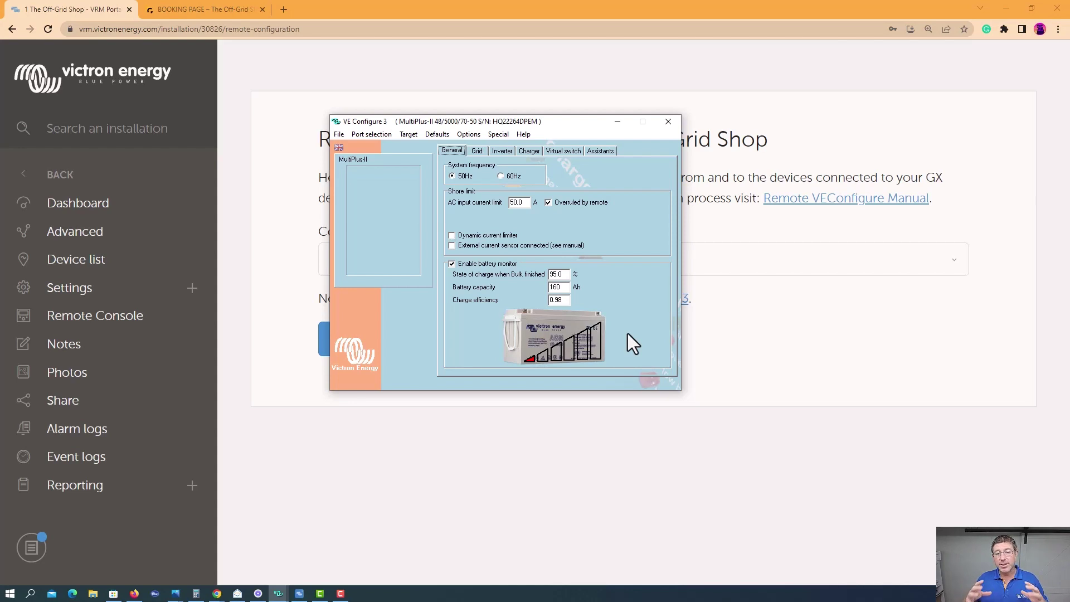
# Inspect the Grid tab's country grid codes unchanged, then view Inverter shut-down 42.50 V, restart 43.50 V
pyautogui.click(478, 153)
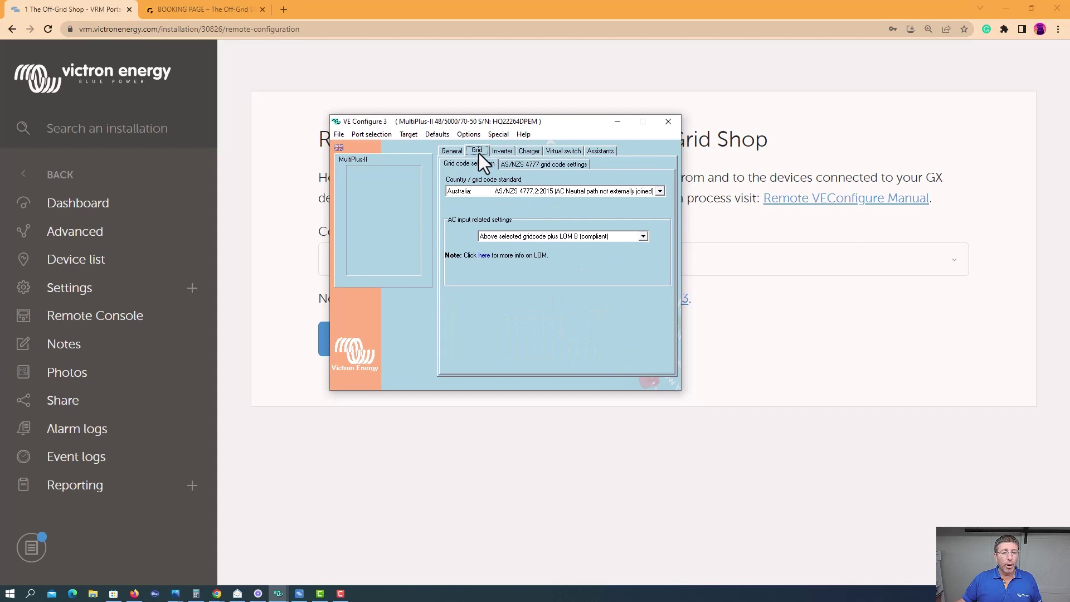
pyautogui.click(660, 192)
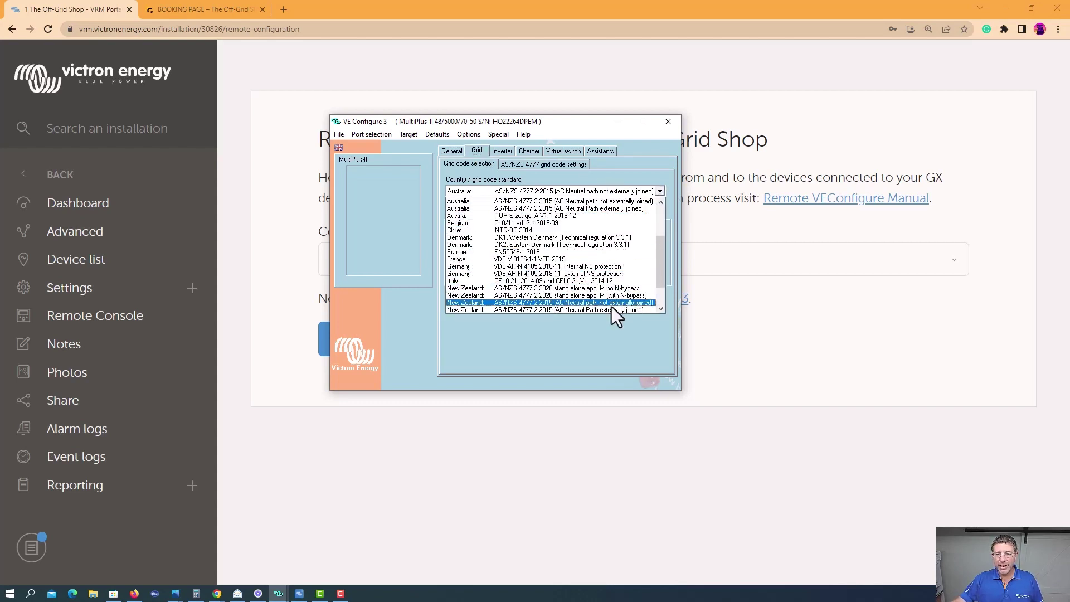
pyautogui.click(506, 153)
pyautogui.click(506, 152)
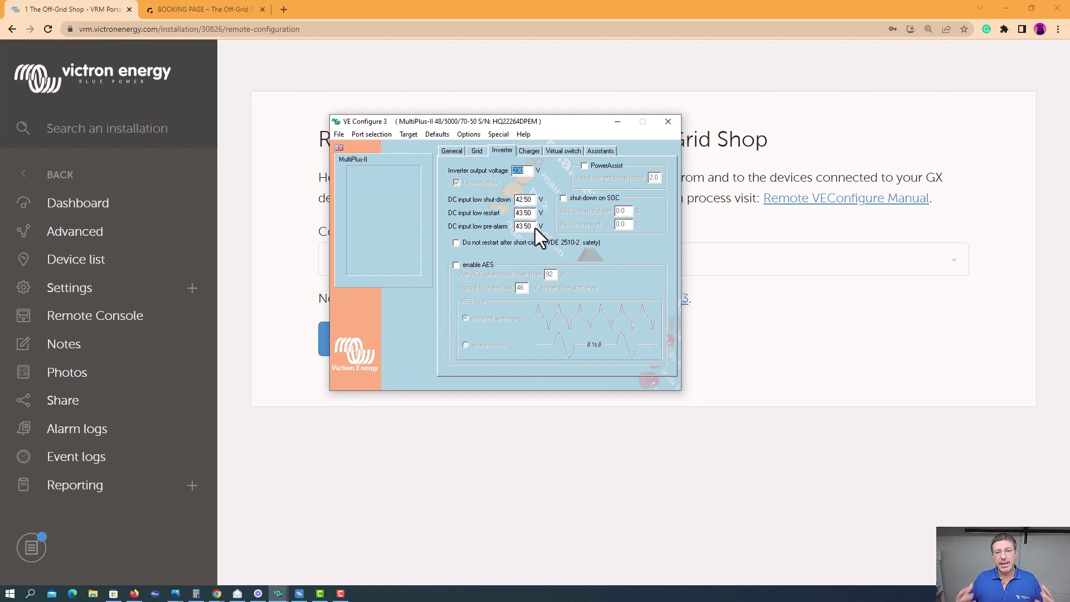
# Review the Charger and Virtual switch settings, then view the assistant list showing ESS
pyautogui.click(529, 150)
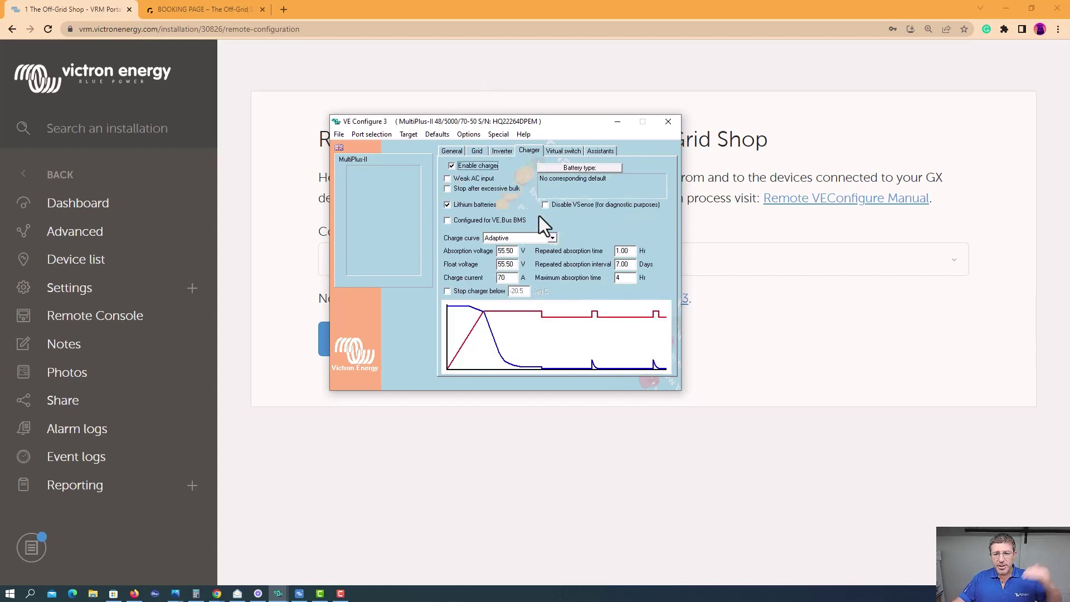
pyautogui.click(563, 150)
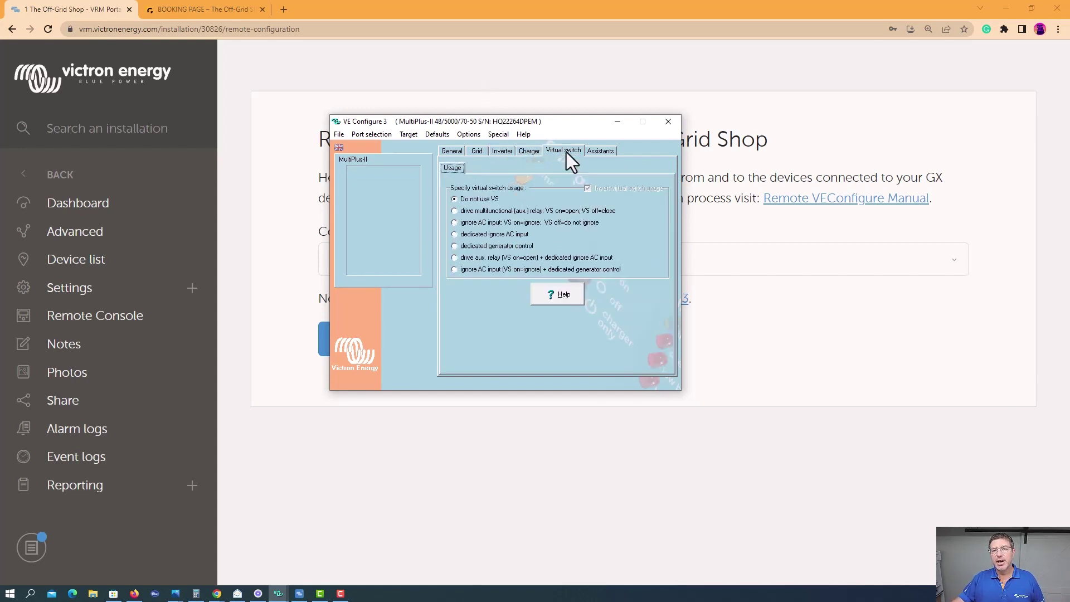
pyautogui.click(598, 160)
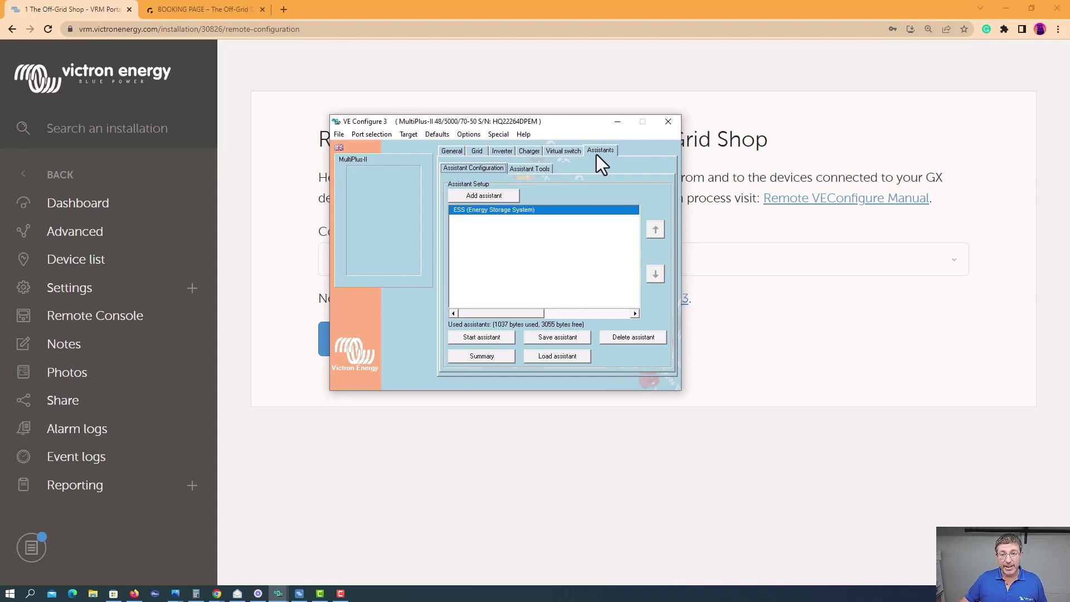
# Add the PV Inverter support assistant from All assistants
pyautogui.click(482, 195)
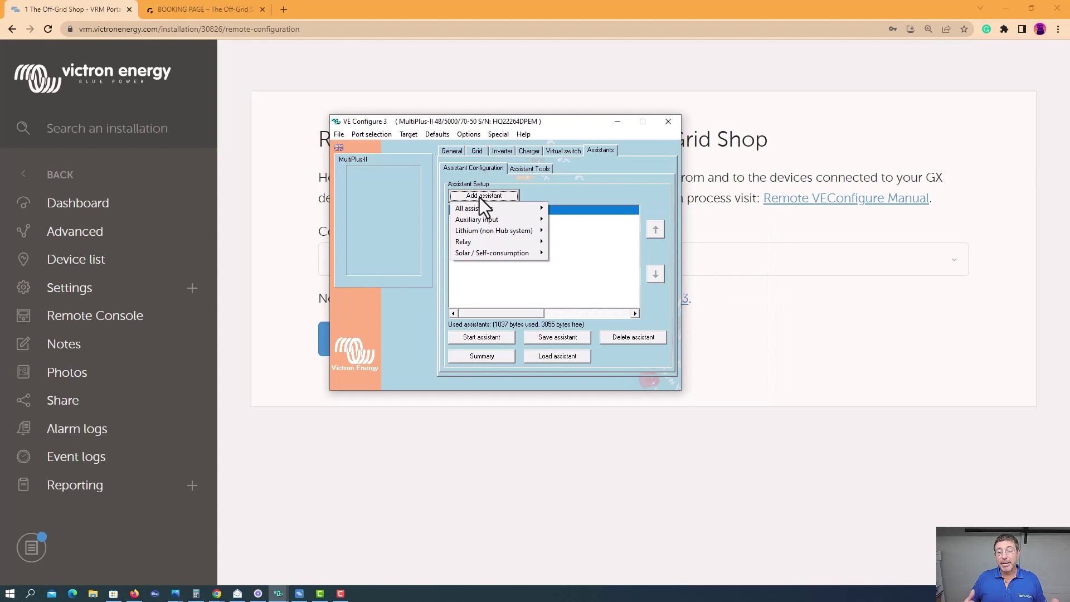
pyautogui.moveTo(477, 206)
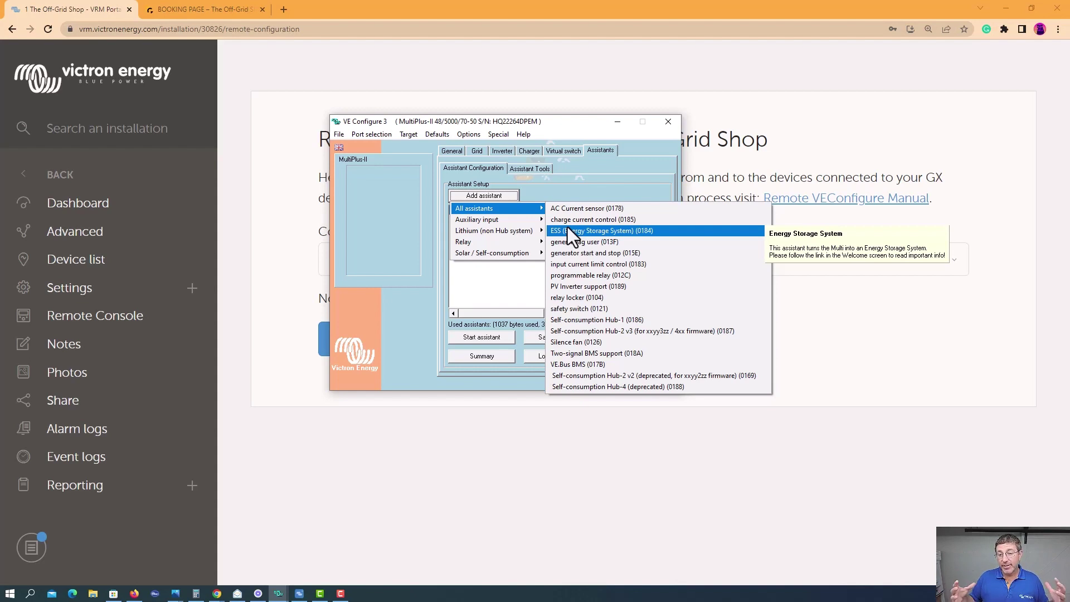
pyautogui.click(564, 287)
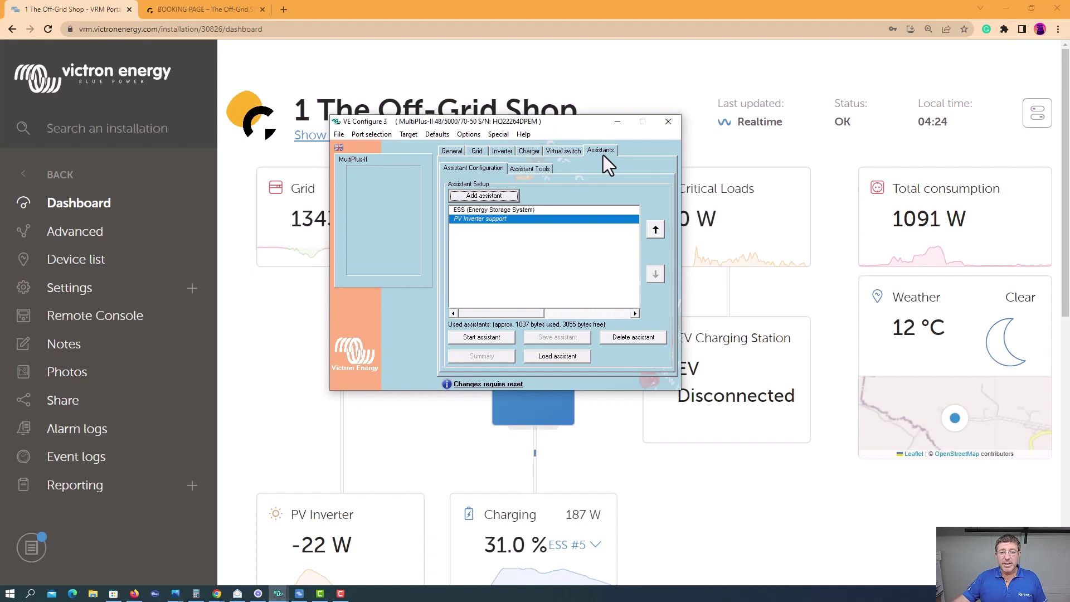
# Browse the assistant categories again, then quit VE Configure 3 without saving after the ESS conflict error
pyautogui.click(484, 195)
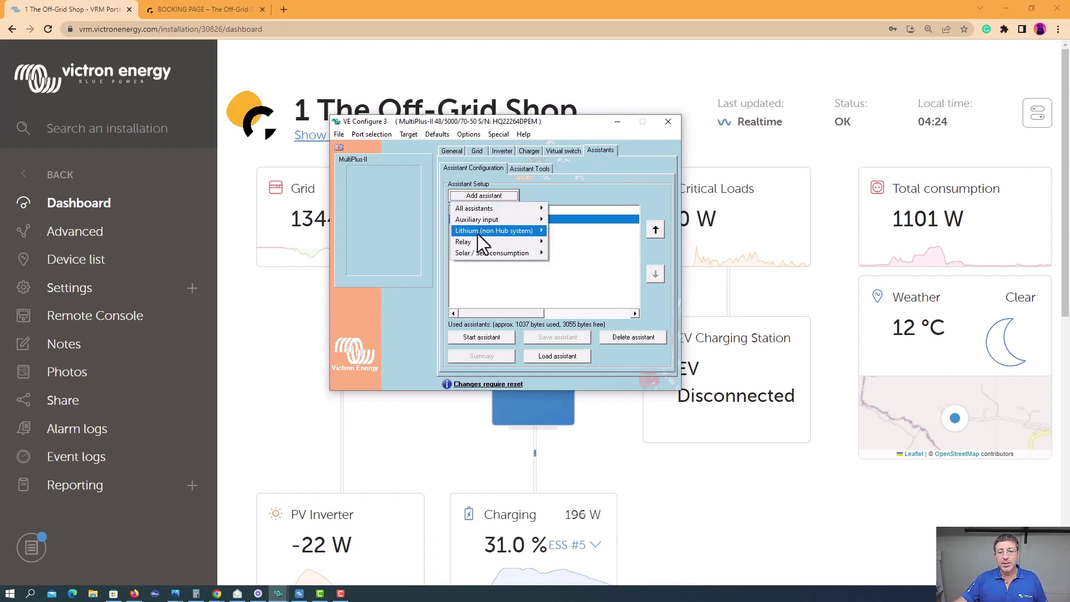
pyautogui.moveTo(477, 242)
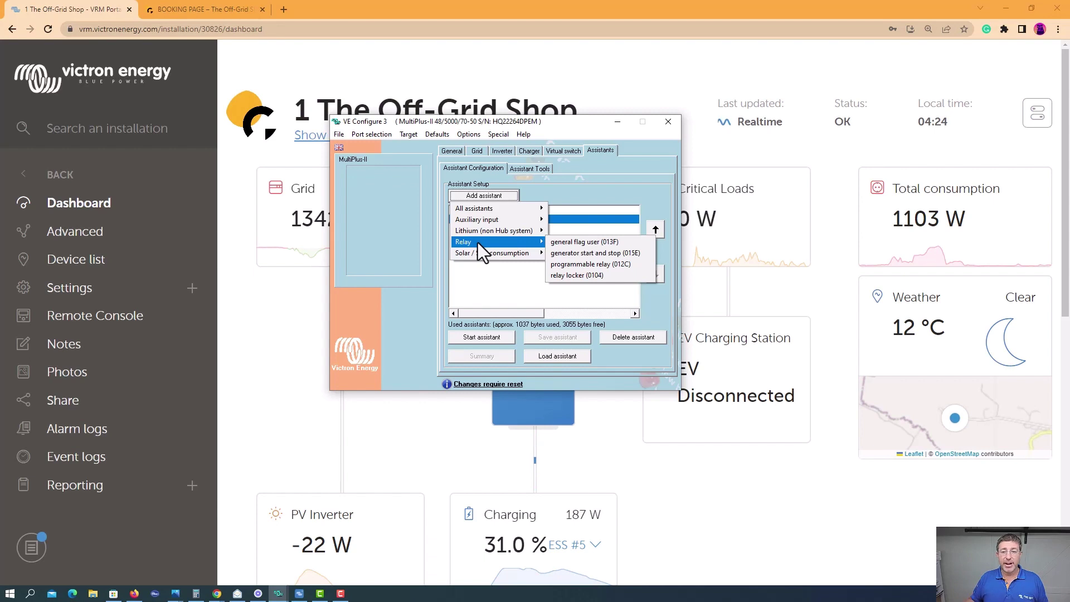
pyautogui.click(673, 128)
pyautogui.click(672, 125)
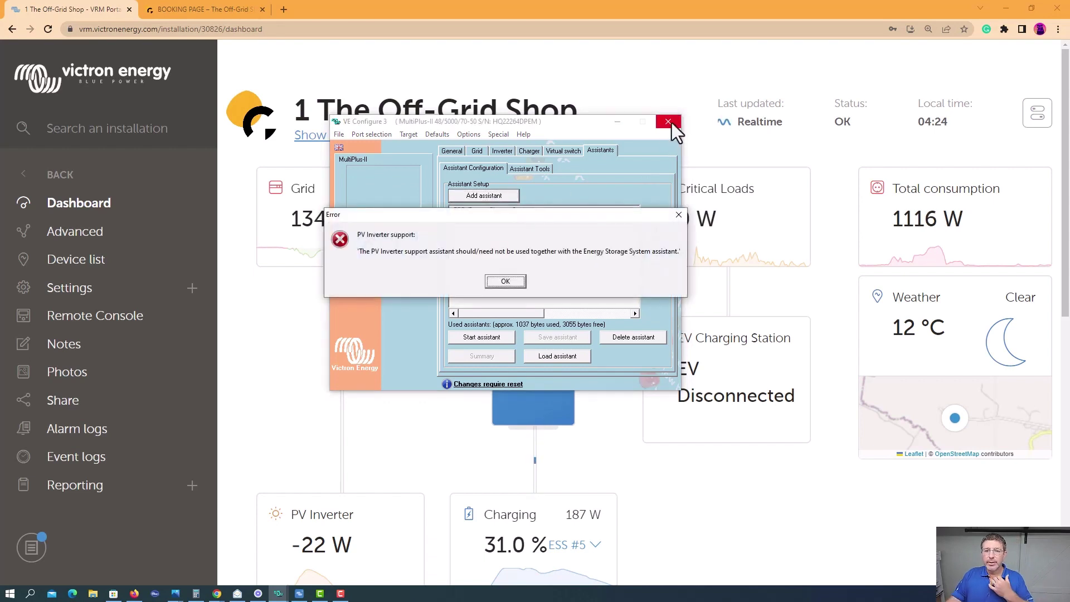
pyautogui.click(505, 282)
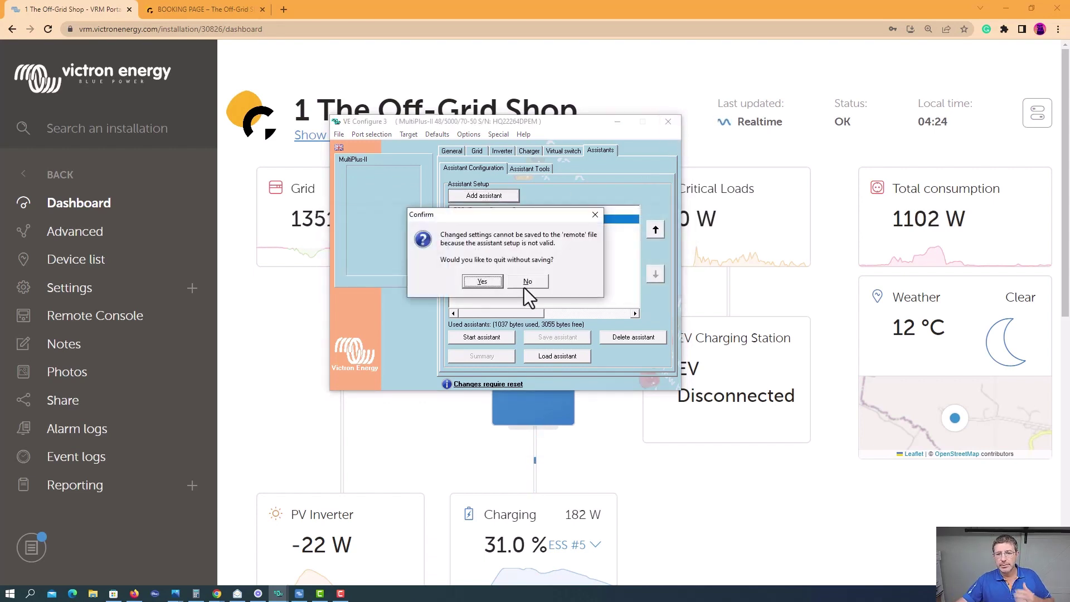
pyautogui.click(485, 283)
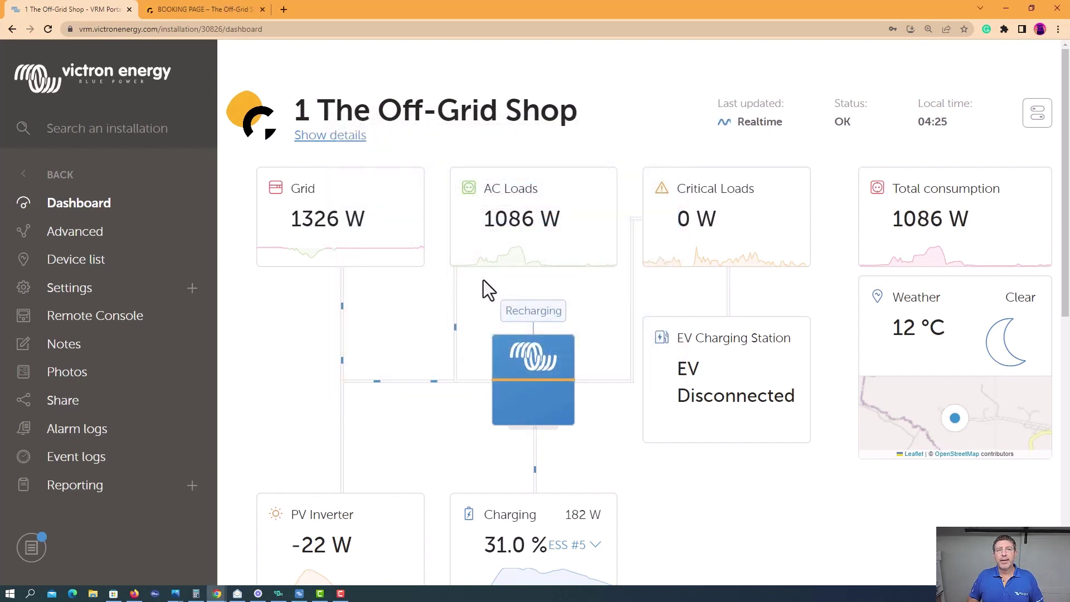